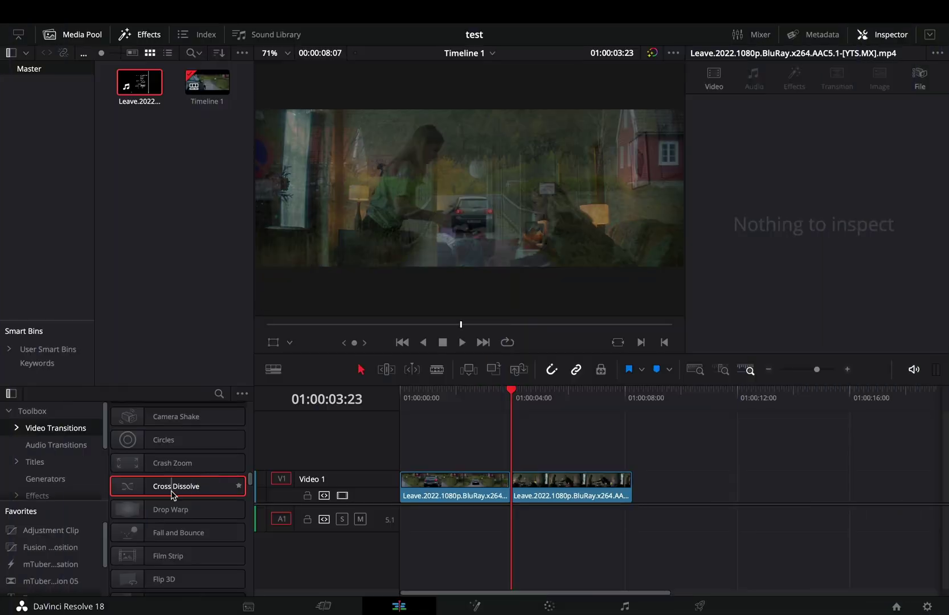
- Add a Cross Dissolve at the cut between the two clips and open it in Fusion
left_click_drag(172, 494, 510, 480)
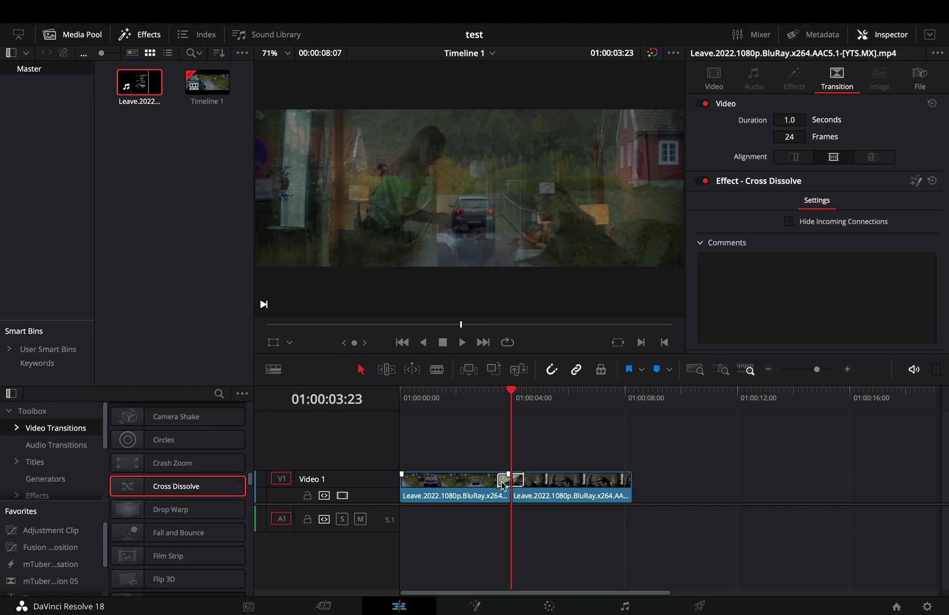
right_click(503, 486)
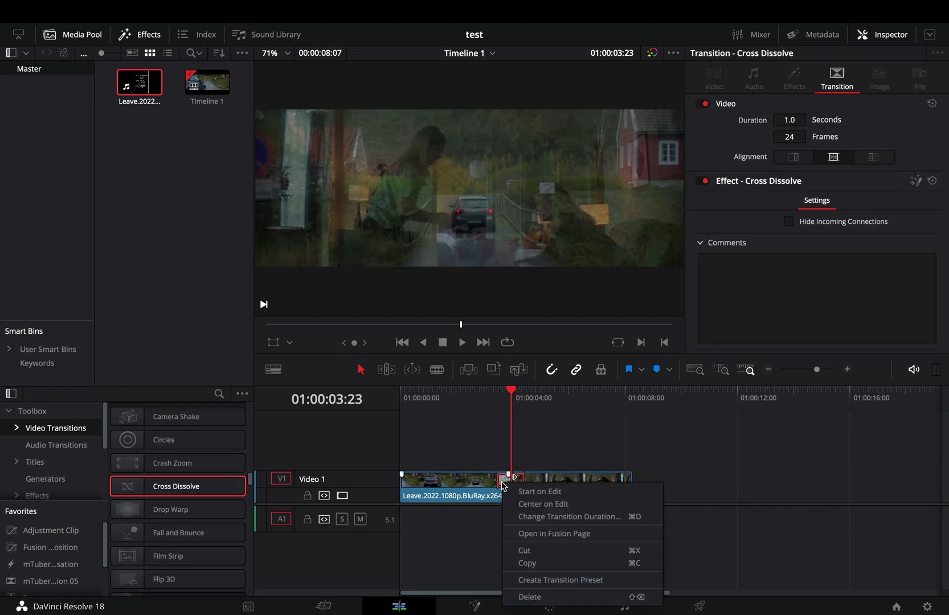
left_click(537, 534)
- Insert a Texture node after CrossDissolve and spread out the surrounding nodes
left_click_drag(215, 495, 493, 494)
left_click(179, 495)
key("shift+space")
type("text")
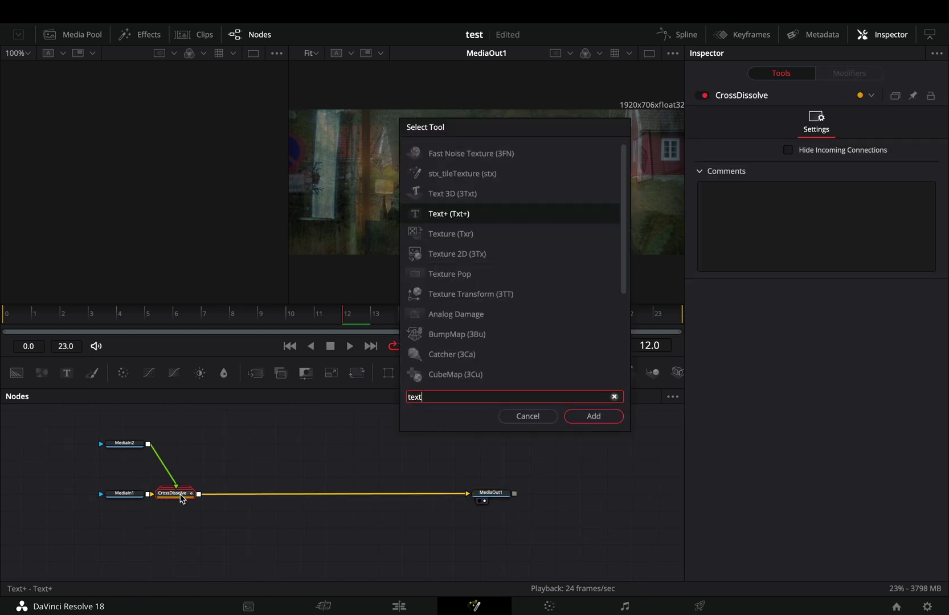
key("Down")
key("Return")
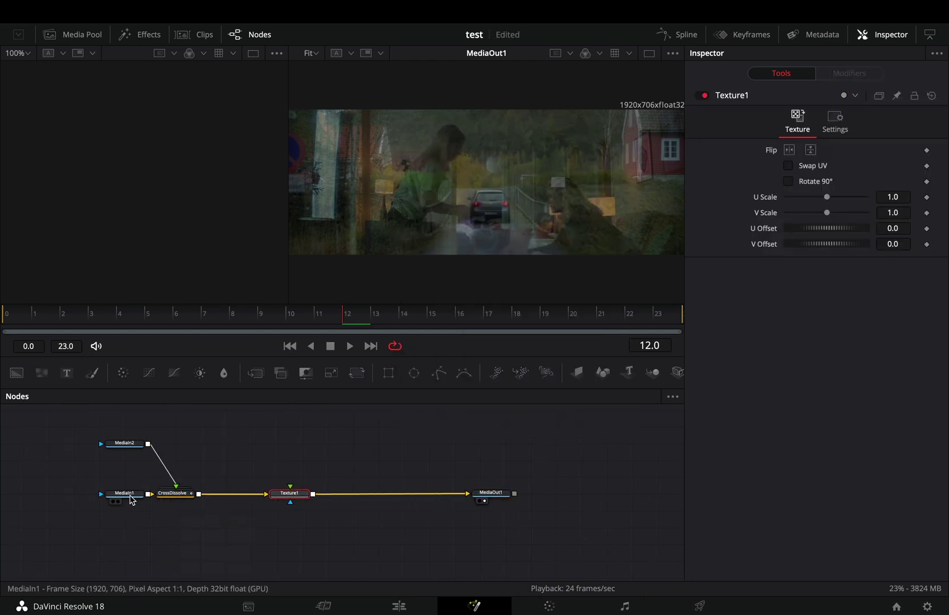
mouse_move(131, 500)
left_mouse_down()
mouse_move(94, 500)
mouse_move(292, 488)
mouse_move(291, 503)
left_mouse_up()
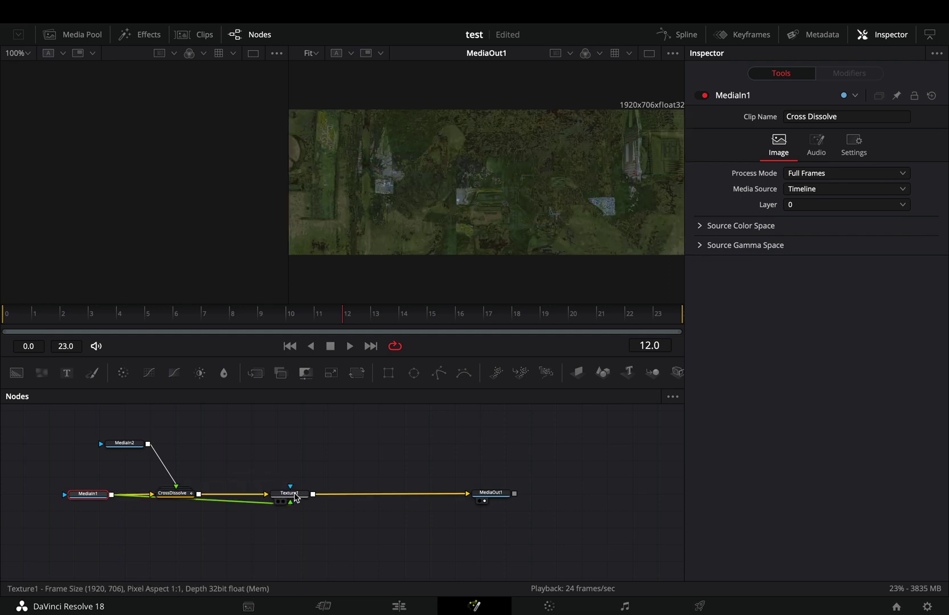
- Drive Texture1's U Scale and U Offset with Anim Curves modifiers
left_click(295, 498)
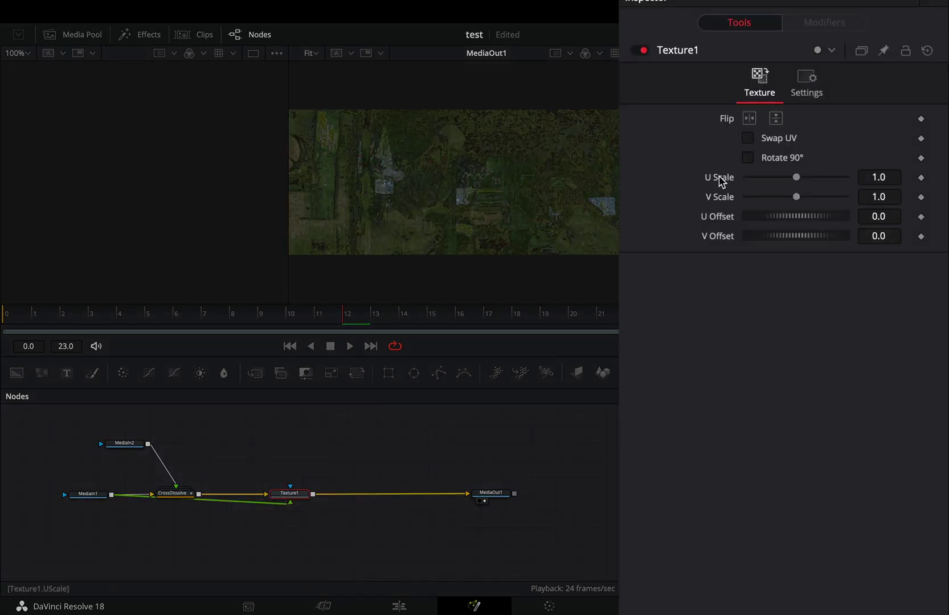
right_click(720, 182)
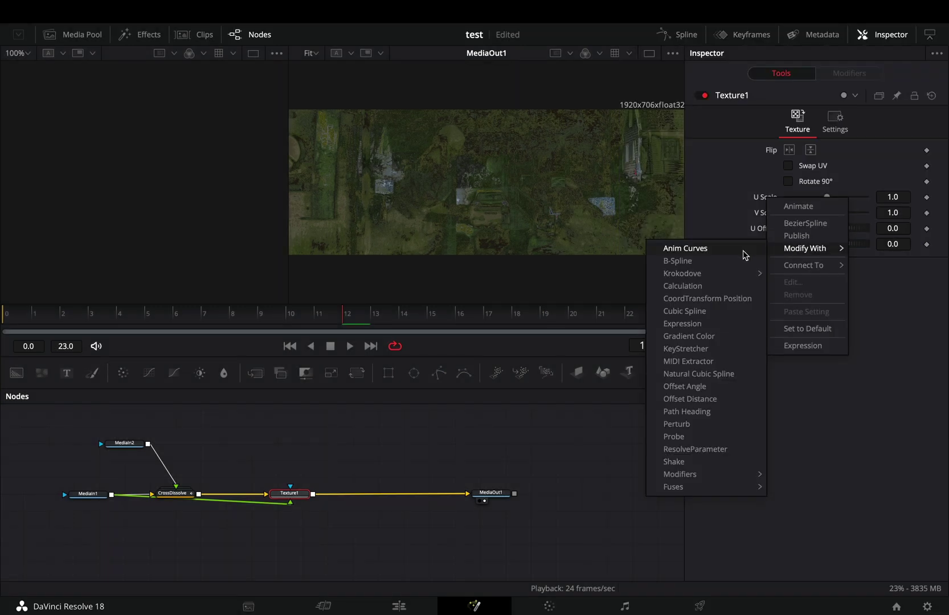
left_click(744, 256)
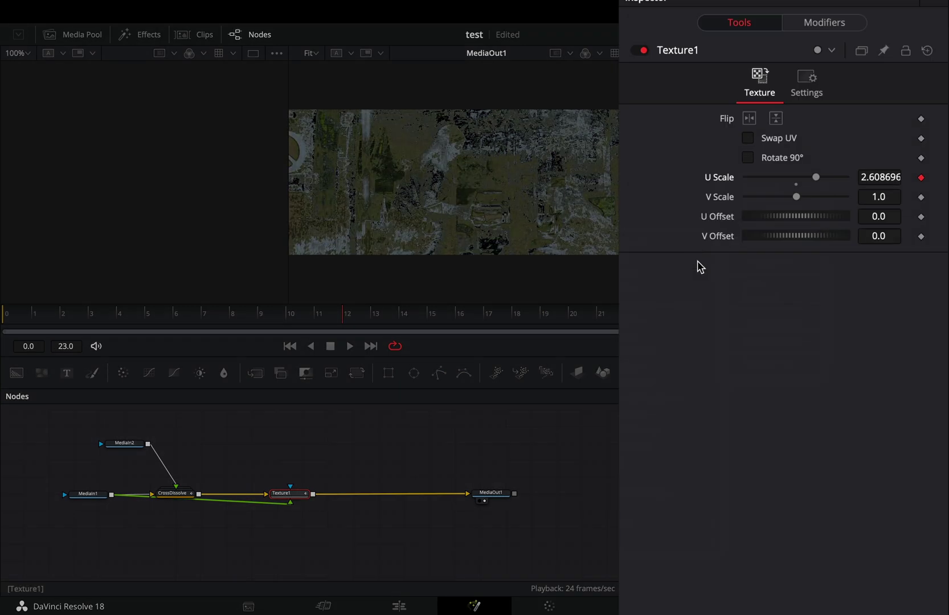
right_click(731, 220)
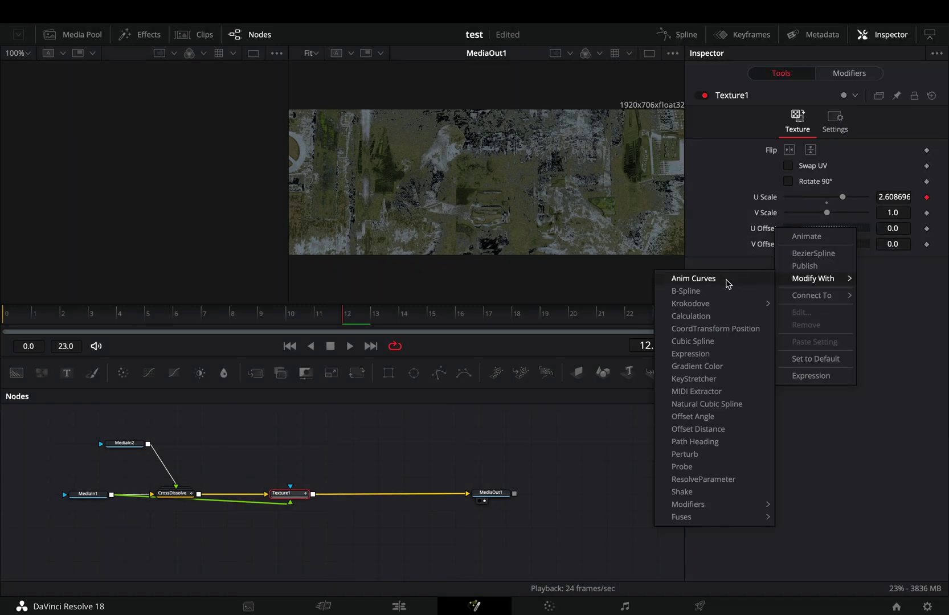
left_click(727, 281)
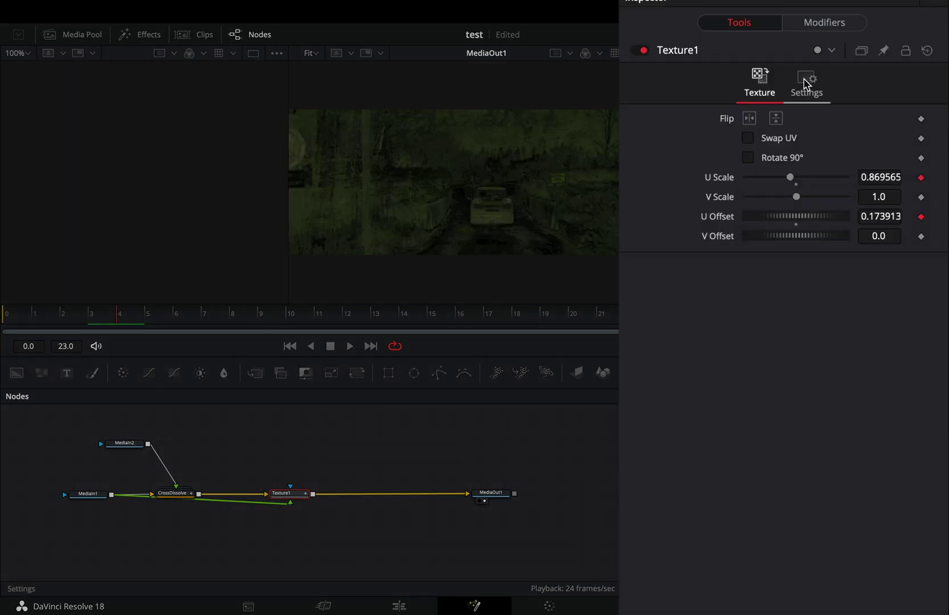
- Drive Texture1's Blend with Anim Curves and enable Mirror on the curve modifier
left_click(806, 85)
right_click(729, 141)
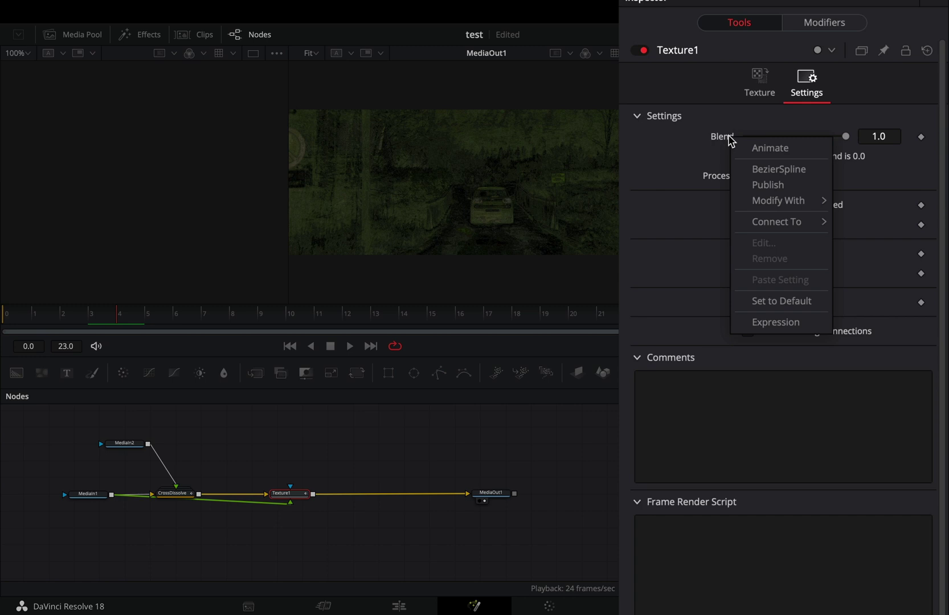
mouse_move(779, 202)
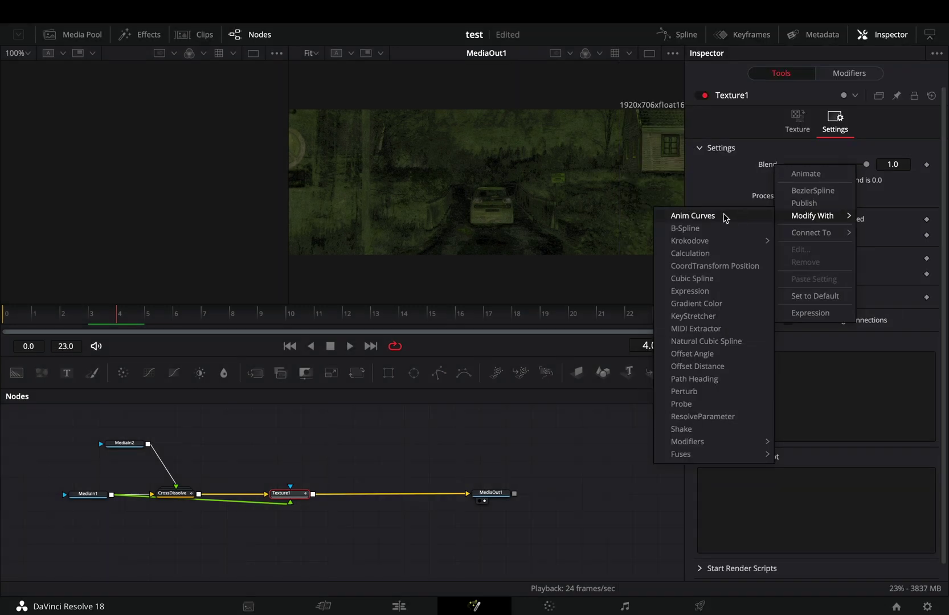
left_click(724, 216)
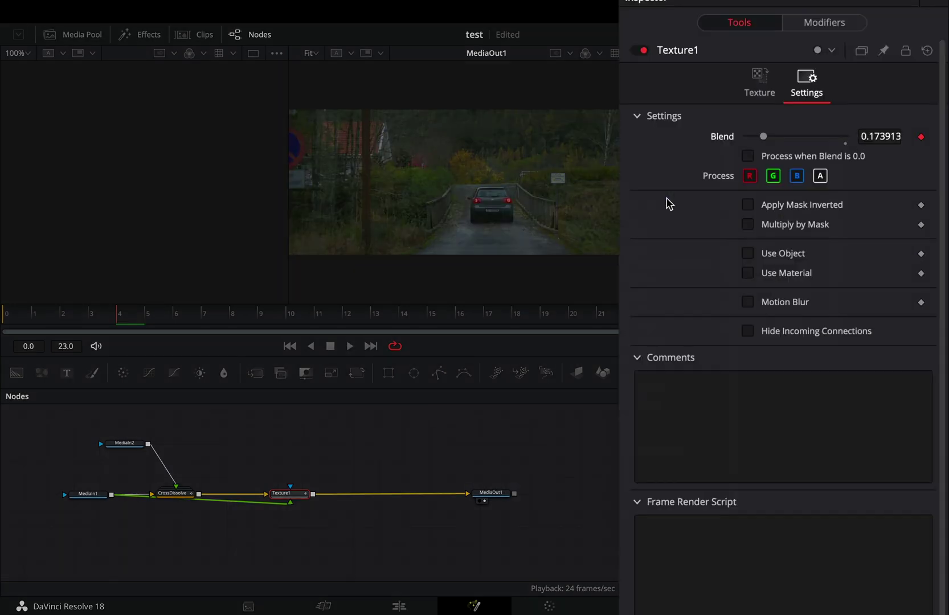
left_click(820, 26)
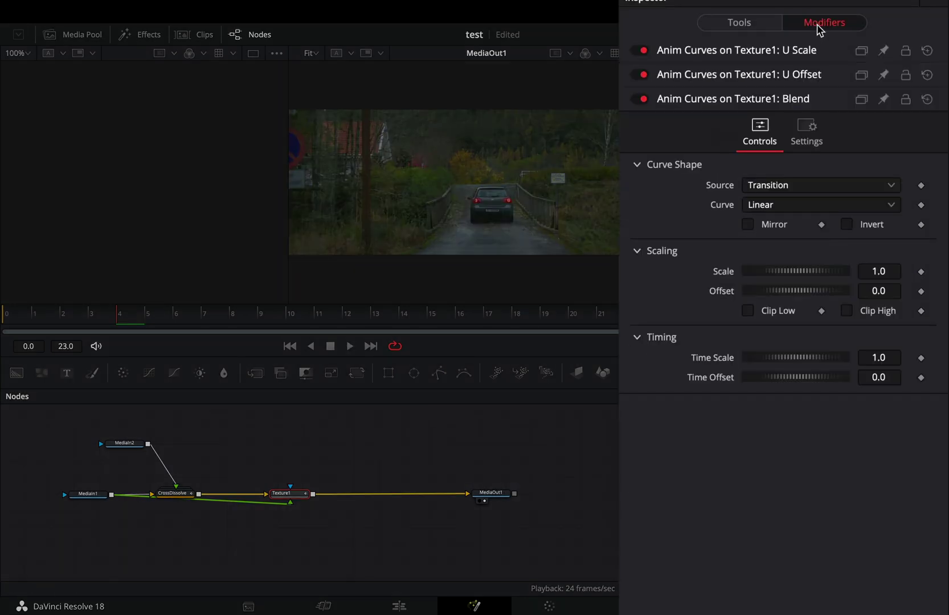
left_click(748, 225)
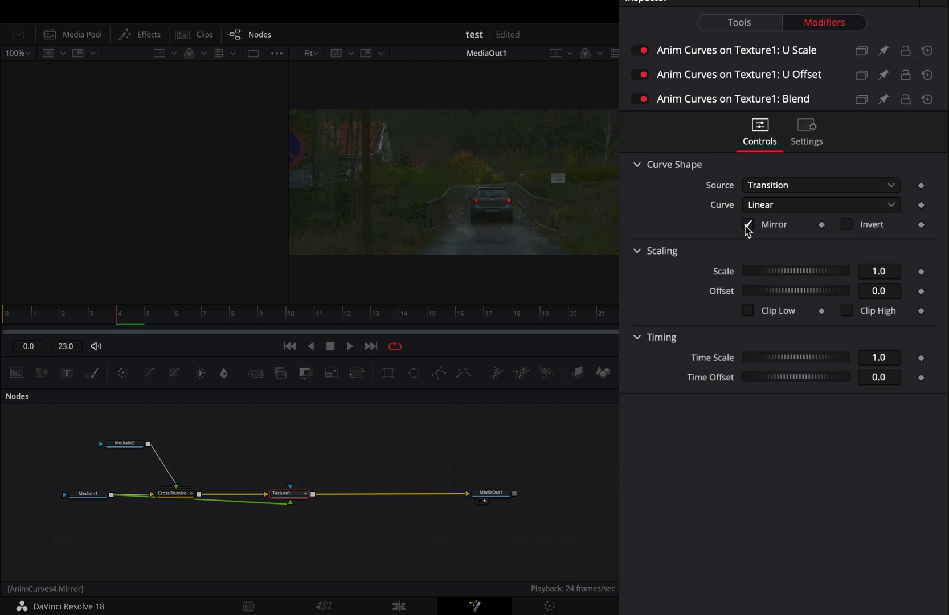
- Add a Glow node after Texture1 with Shine Threshold lowered to 0.039
key("shift+space")
type("glow")
key("Return")
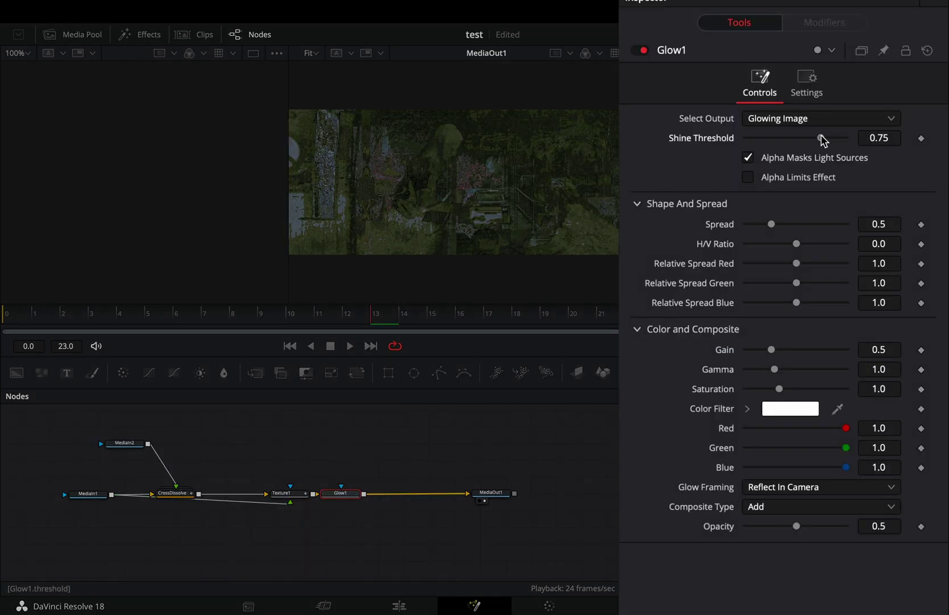
mouse_move(821, 139)
left_mouse_down()
mouse_move(749, 140)
mouse_move(746, 150)
left_mouse_up()
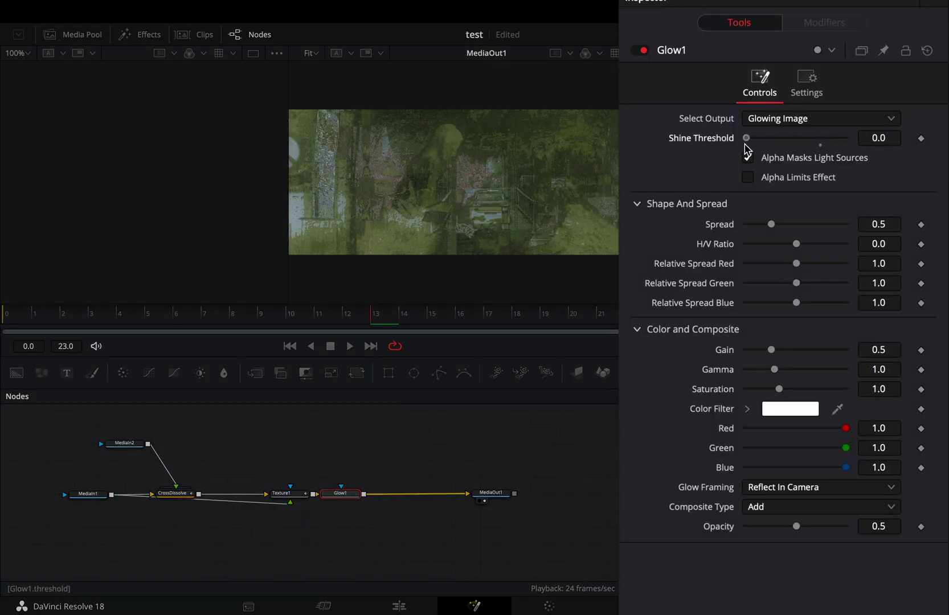
- Drive Glow1's Gain with an Anim Curves modifier and show its Modifiers settings
right_click(729, 356)
mouse_move(813, 389)
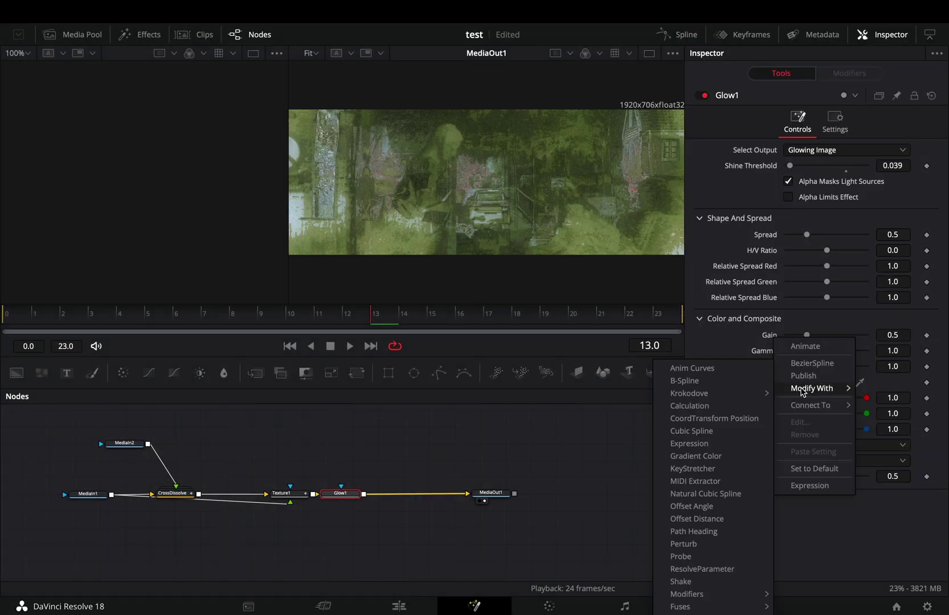
left_click(701, 379)
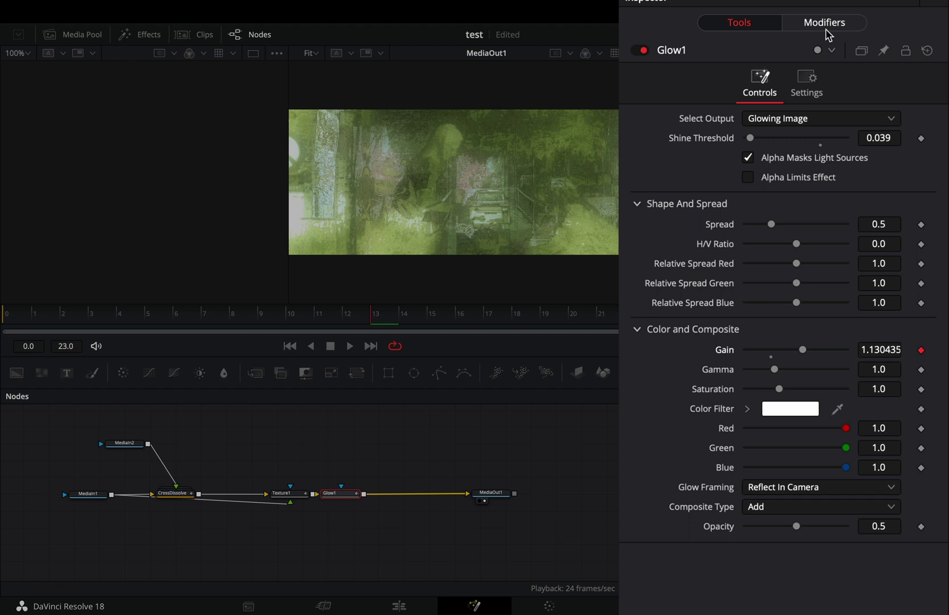
left_click(828, 35)
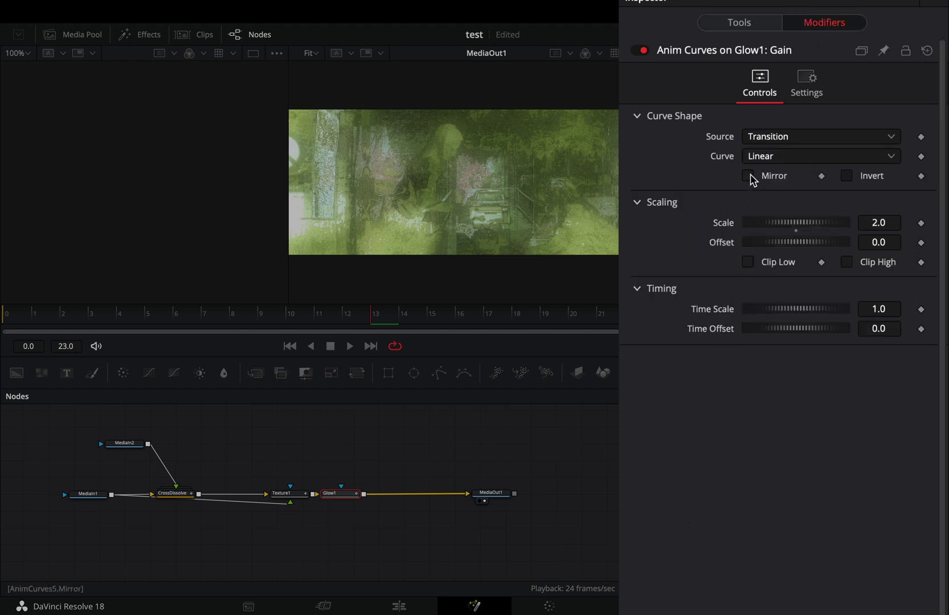